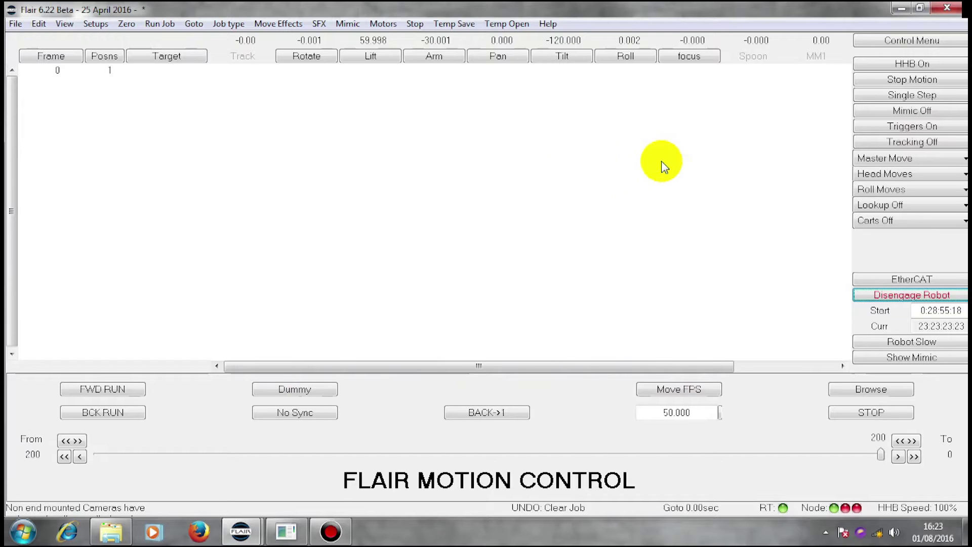
Jog Rotate to about -37.6, then adjust Arm, Tilt, Roll and Pan to aim the camera at the bottle
left_click(308, 48)
left_click_drag(309, 45, 314, 45)
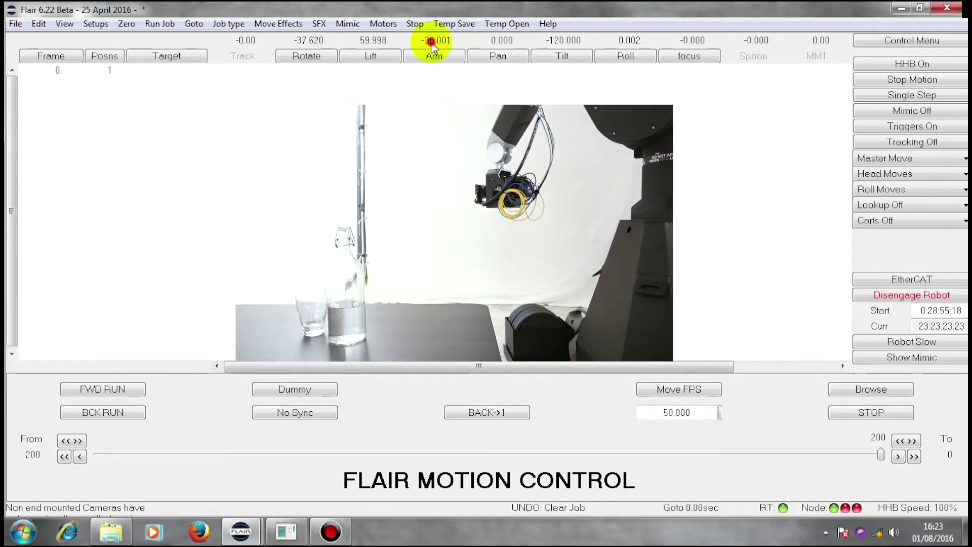
left_click_drag(434, 37, 433, 47)
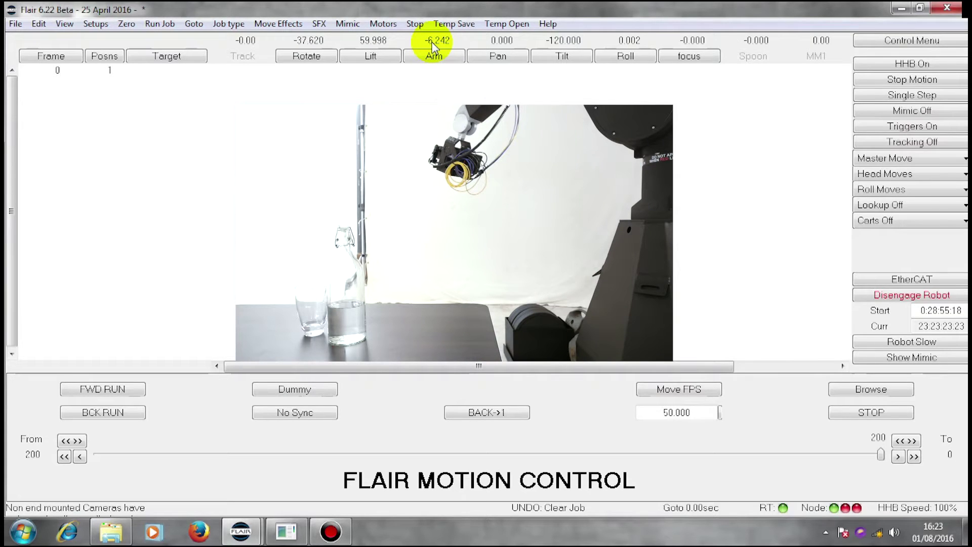
left_click_drag(562, 47, 566, 48)
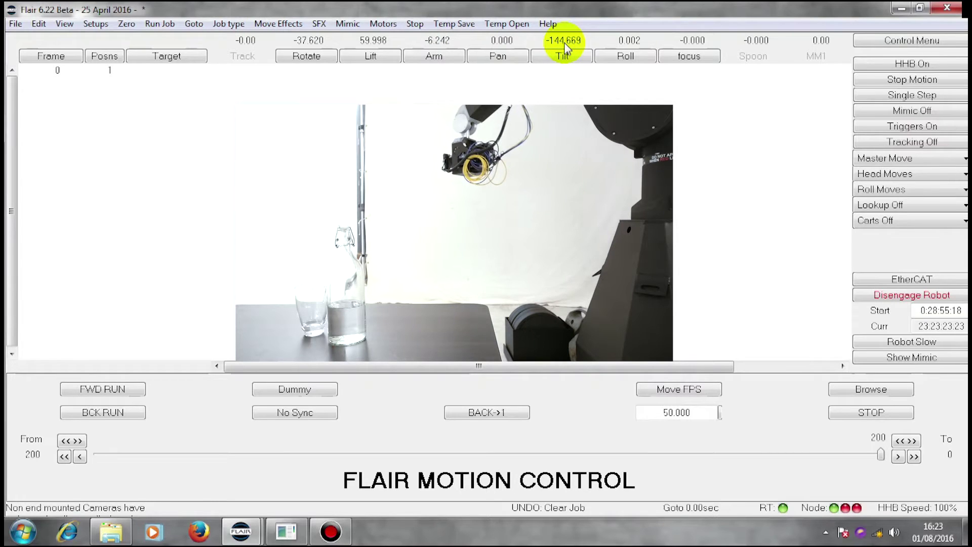
left_click_drag(627, 47, 627, 48)
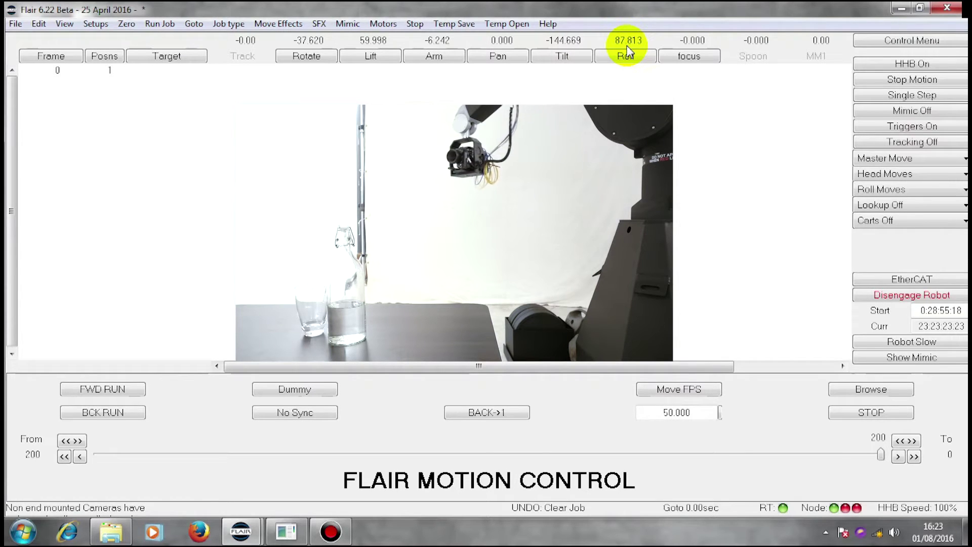
left_click_drag(627, 49, 628, 49)
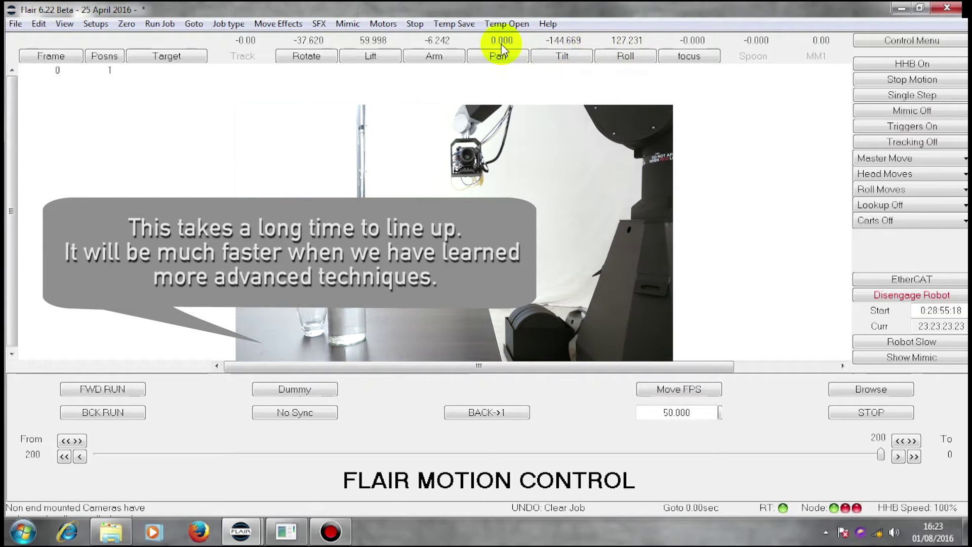
left_click_drag(502, 44, 503, 44)
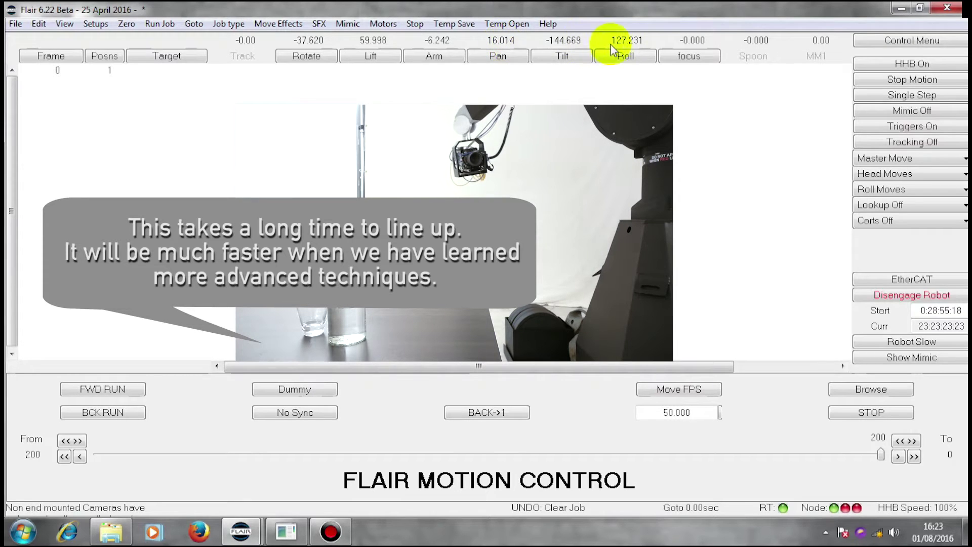
left_click_drag(565, 47, 565, 46)
left_click_drag(626, 47, 627, 49)
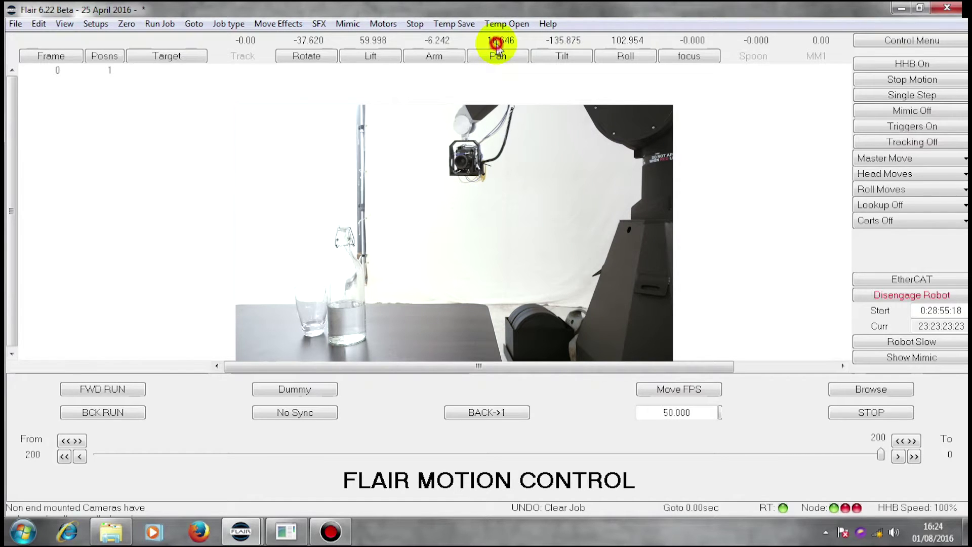
Fine-tune the pan and roll, and set the lens focus to 1.299
left_click(496, 44)
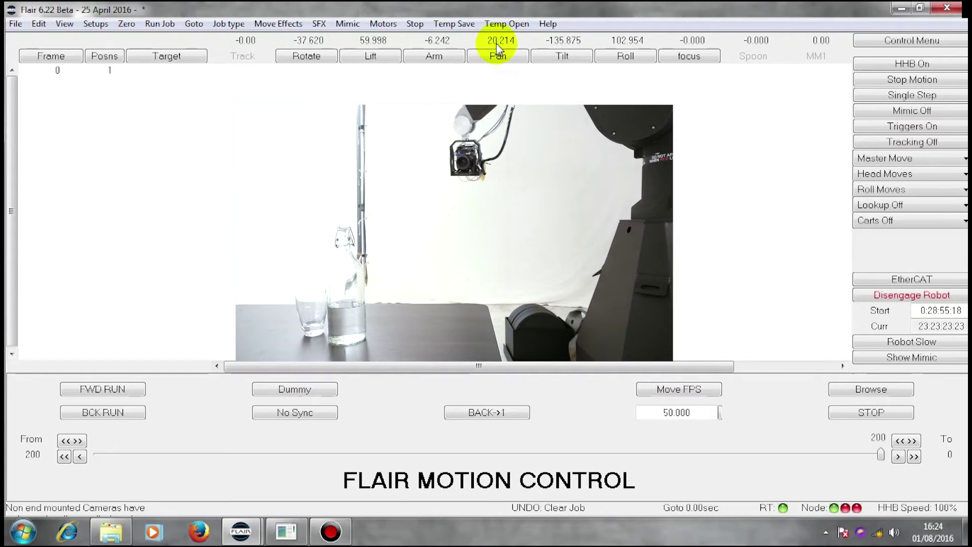
left_click(496, 43)
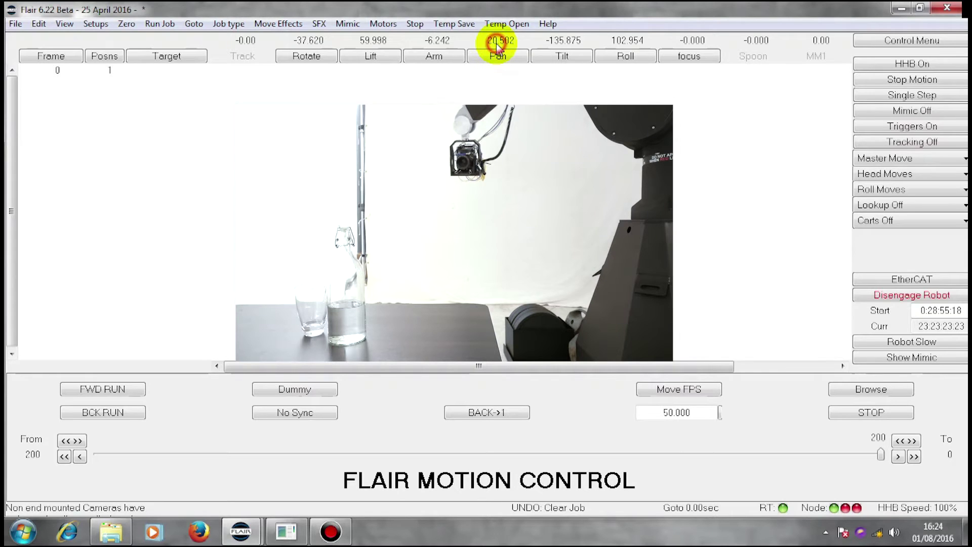
left_click(626, 44)
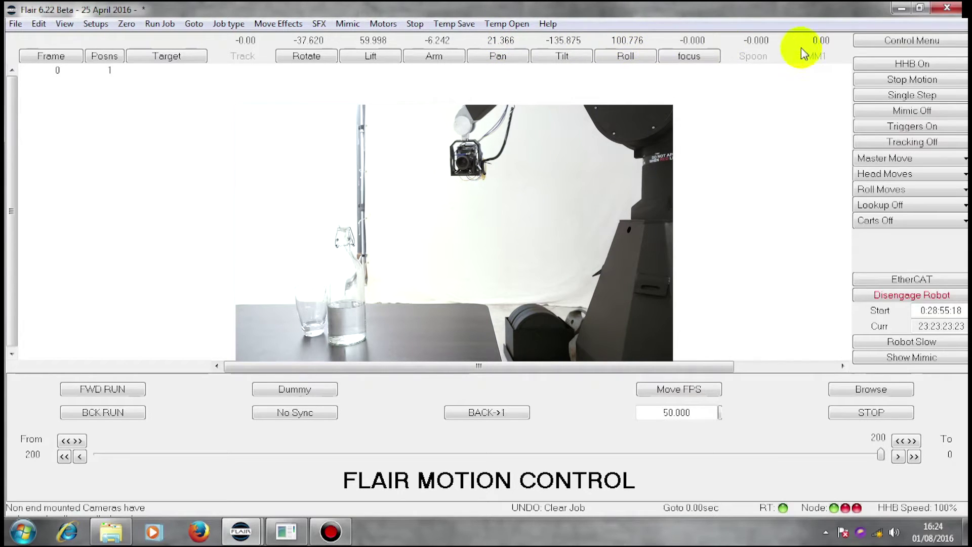
left_click(696, 49)
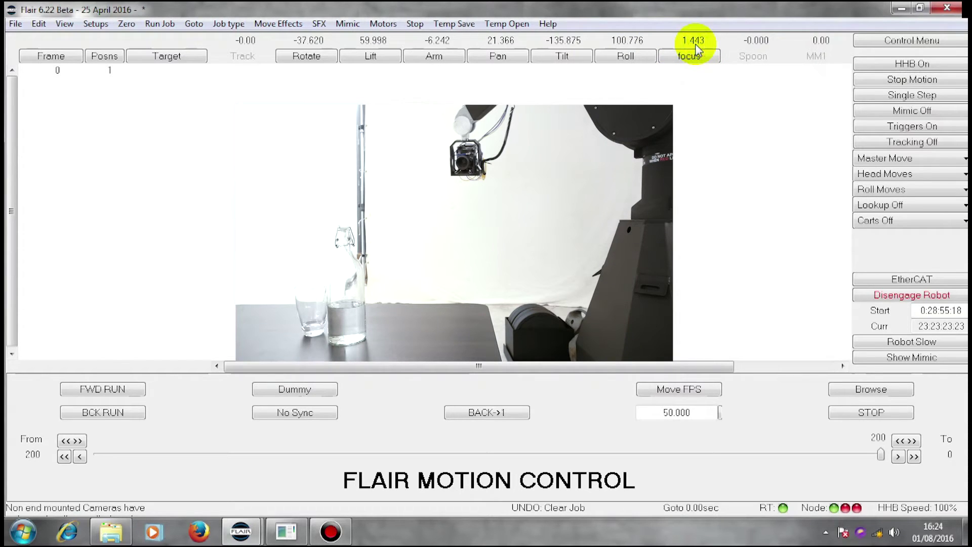
left_click(697, 48)
left_click(697, 48)
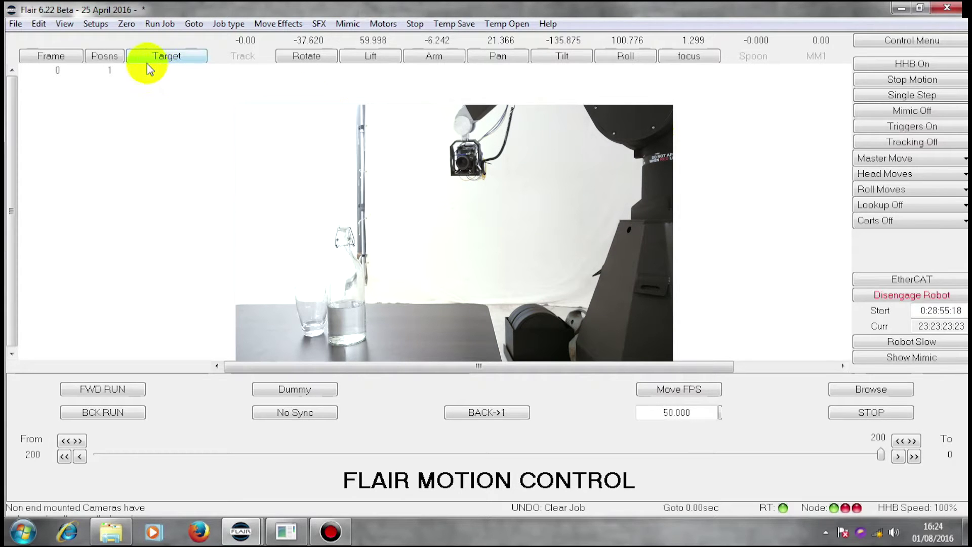
Store the current pose as position 1, then lower the Lift and adjust the Arm
left_click(109, 71)
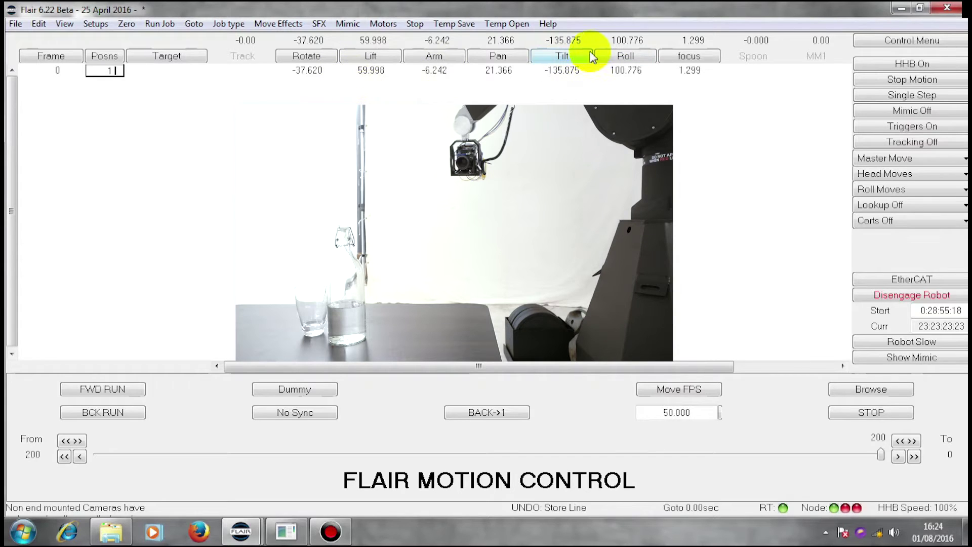
left_click(374, 53)
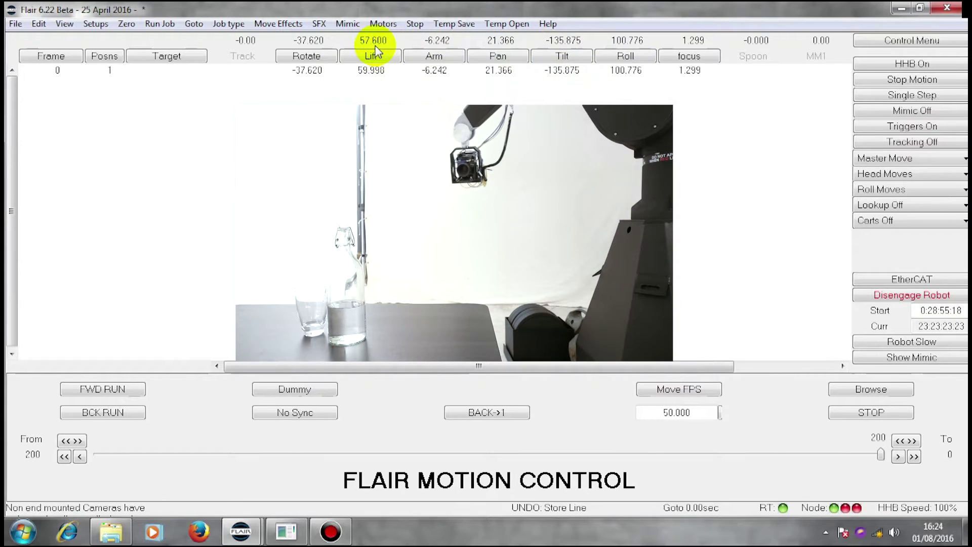
left_click(427, 51)
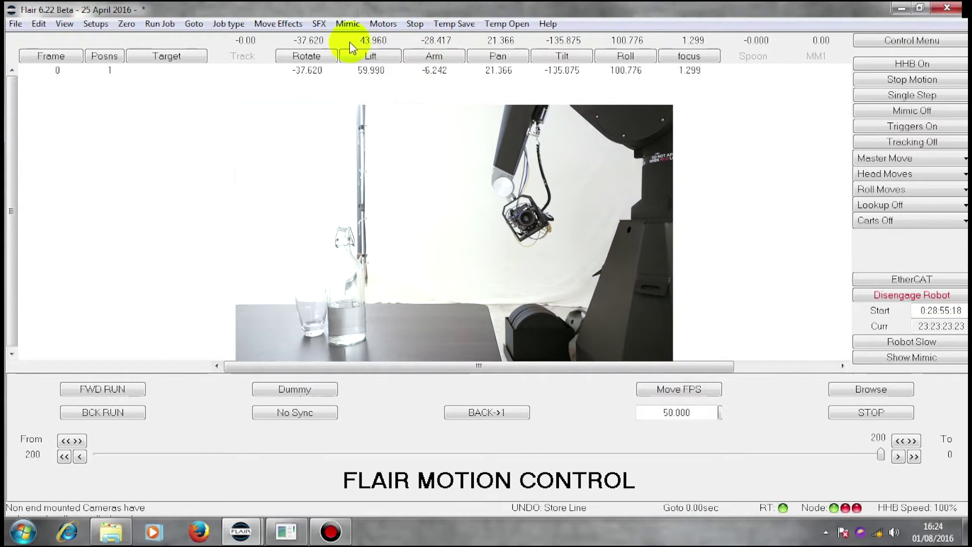
Swing Rotate around the bottle, raise the Lift slightly and bring Roll to -16.493
left_click(315, 46)
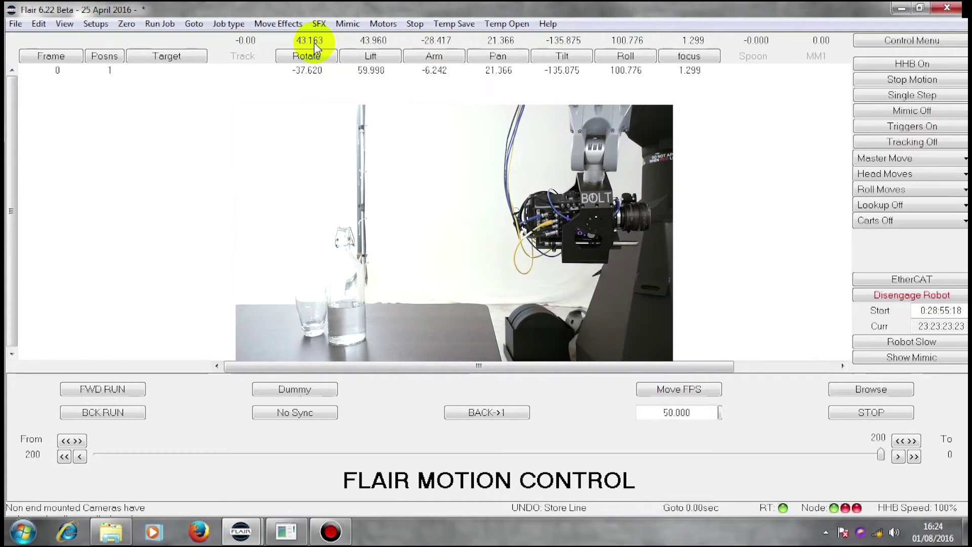
left_click(372, 46)
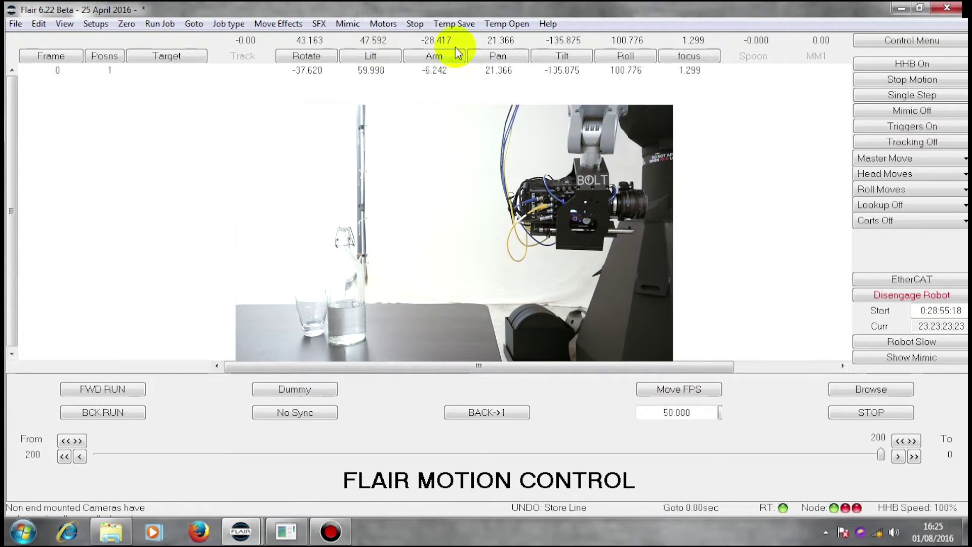
left_click(632, 43)
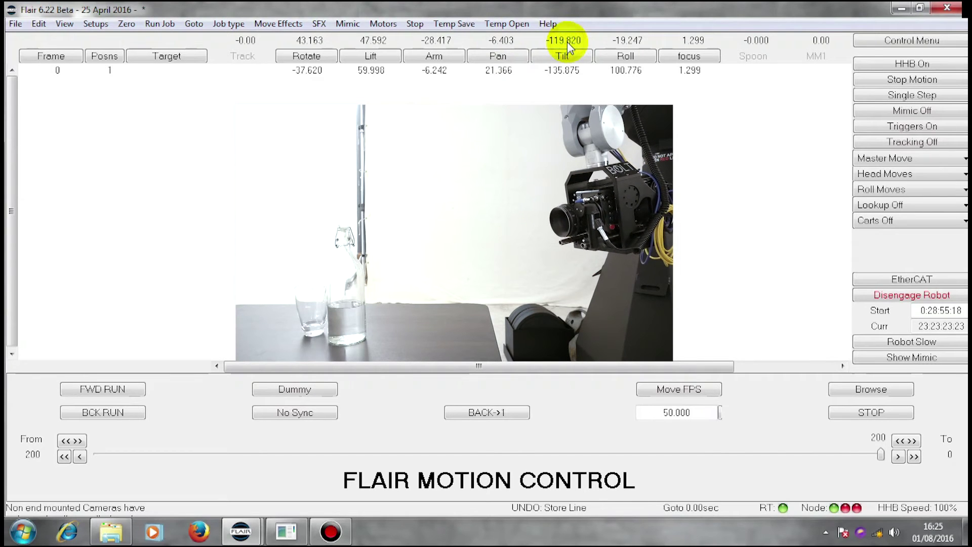
left_click(623, 43)
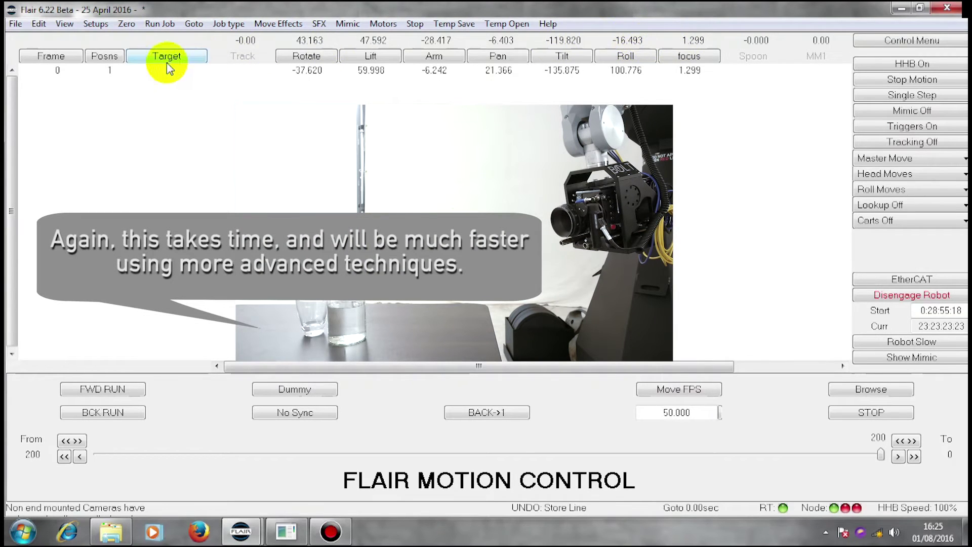
Add the current pose as position 2, store focus 4.279 in it, and set its frame to 200
left_click(915, 43)
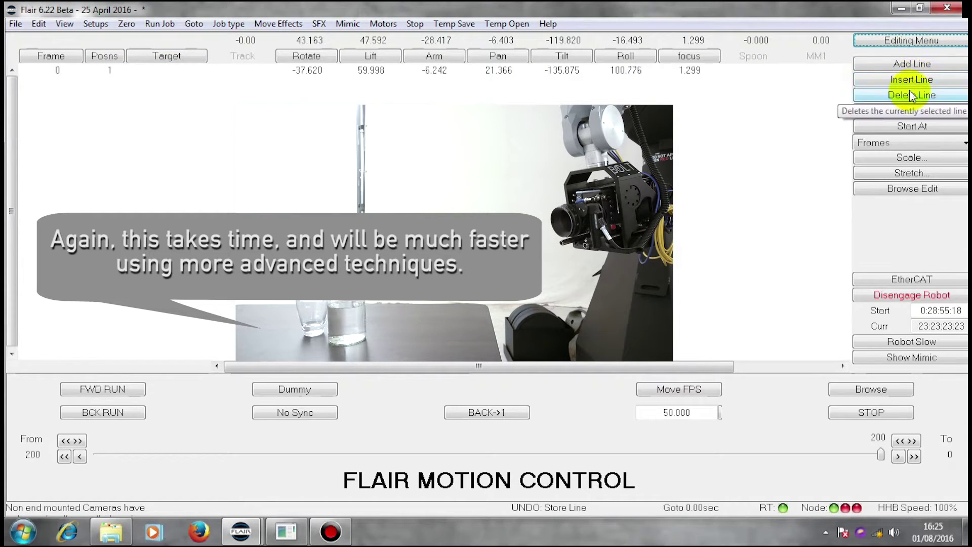
left_click(912, 65)
left_click(104, 84)
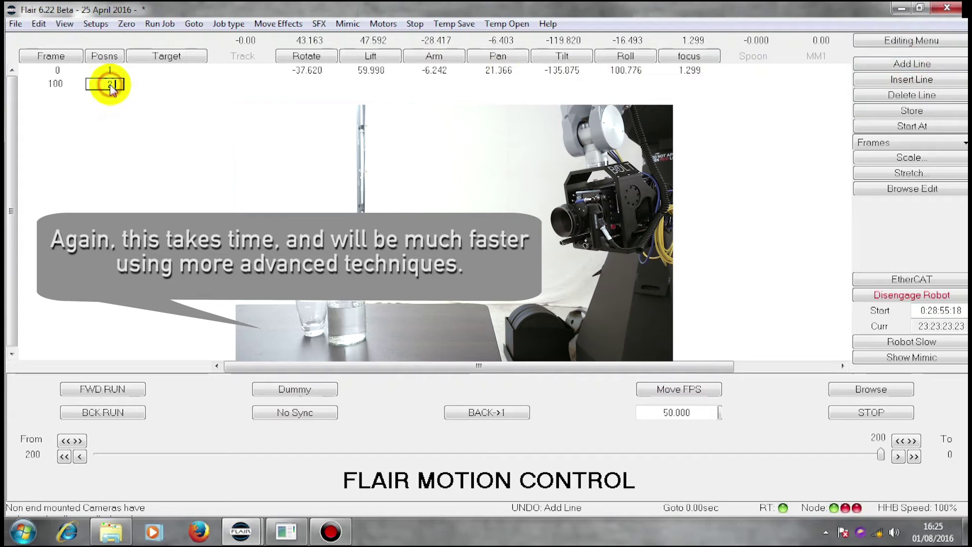
left_click(693, 44)
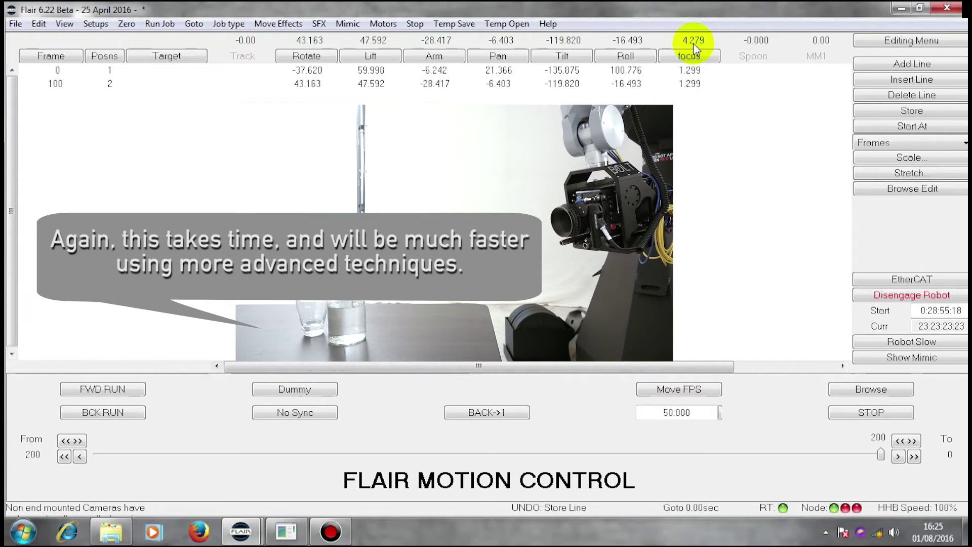
double_click(688, 85)
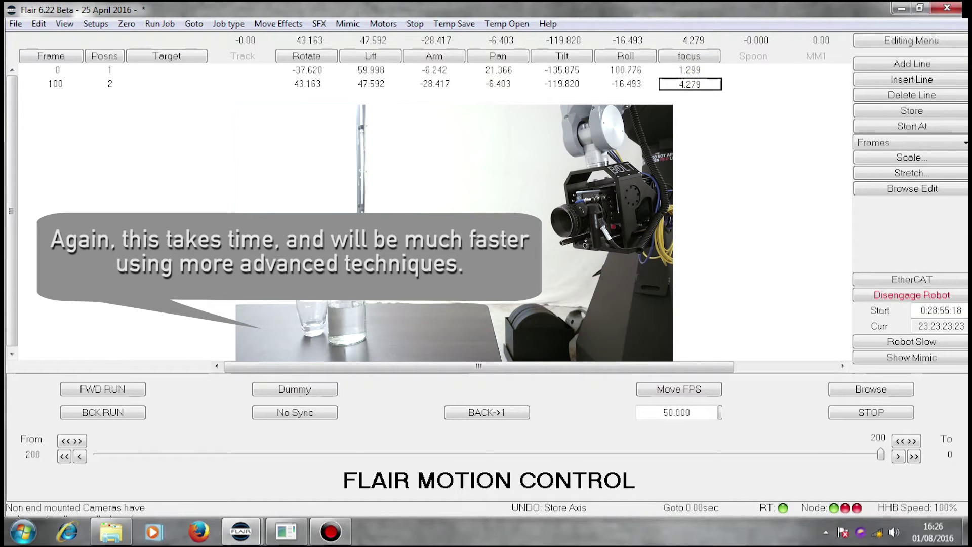
double_click(57, 89)
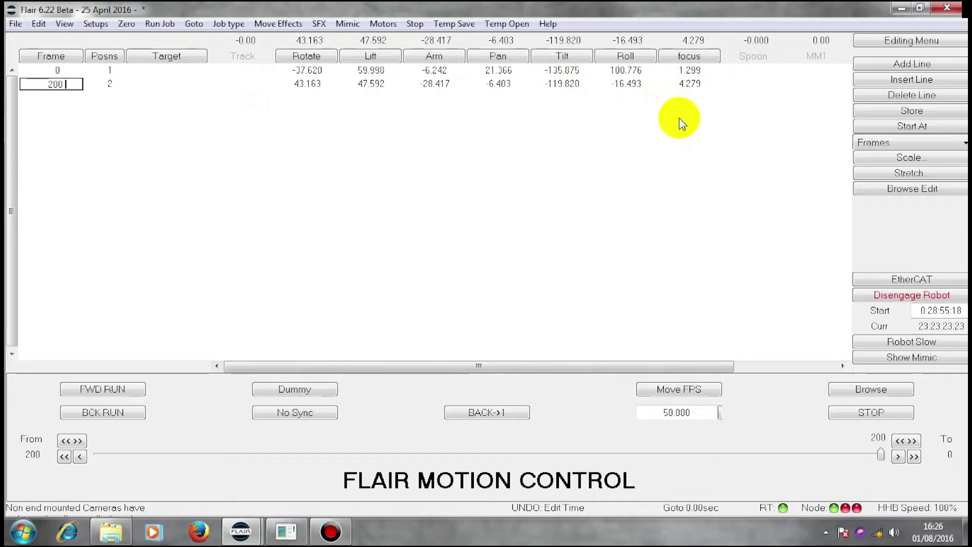
Apply the Axis Default Fairings from the Setups menu
left_click(96, 24)
mouse_move(135, 186)
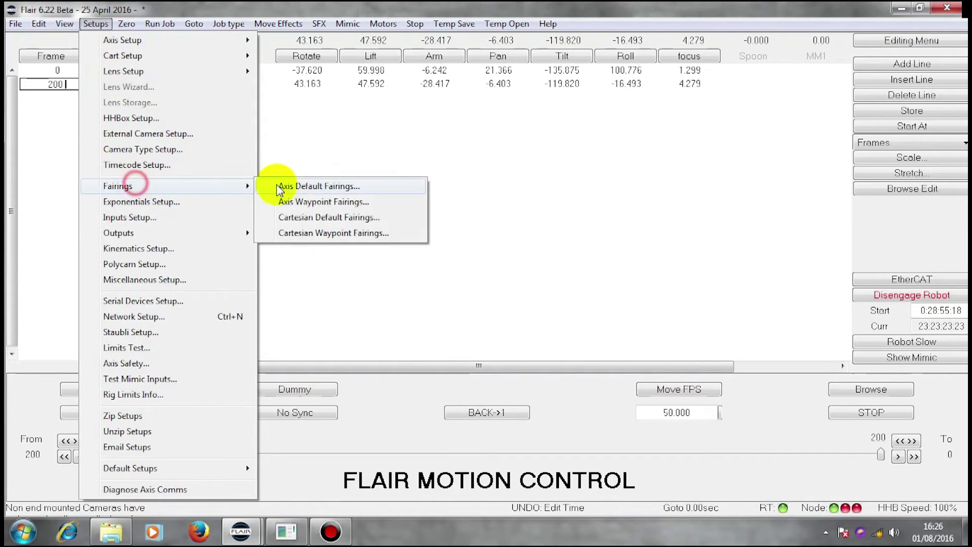
left_click(293, 188)
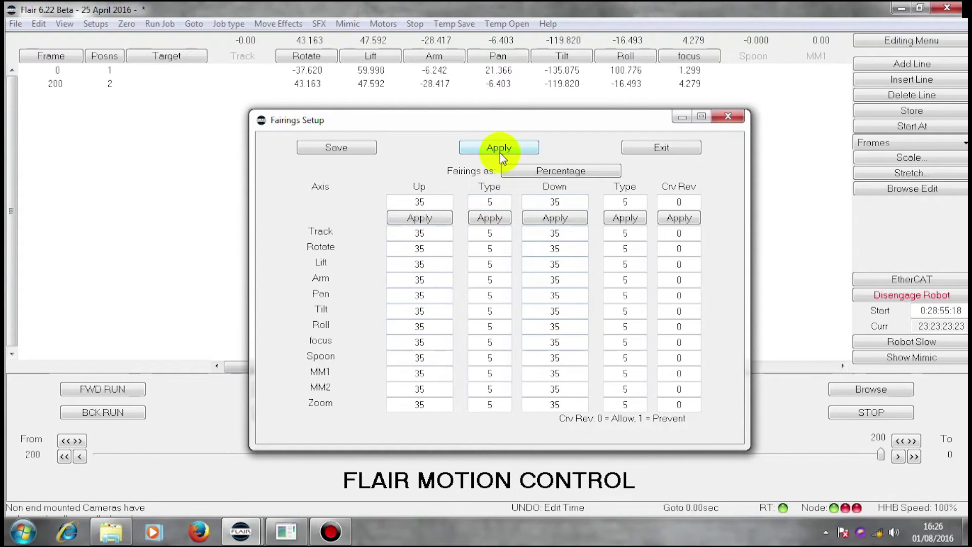
left_click(656, 148)
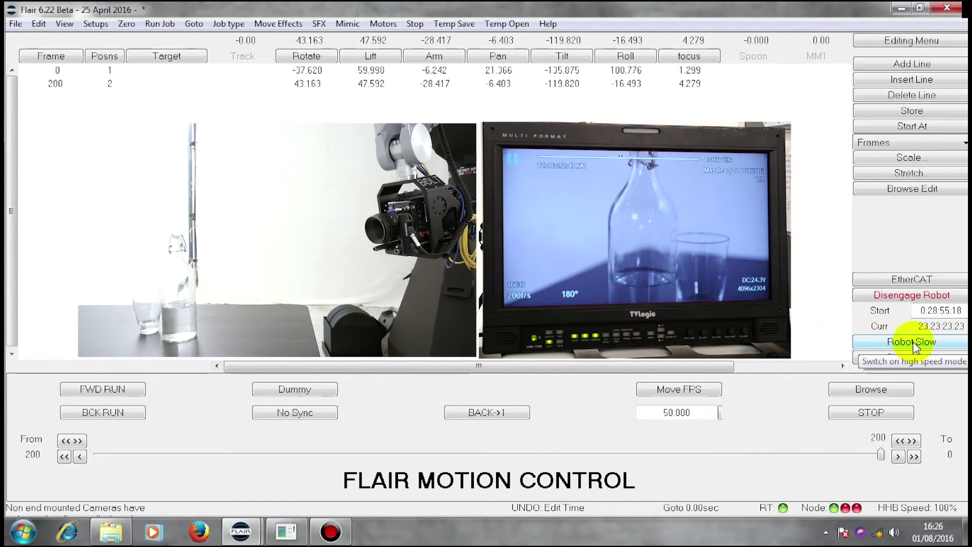
Switch to Robot Fast and shoot a backward run from position 2 to position 1
left_click(914, 344)
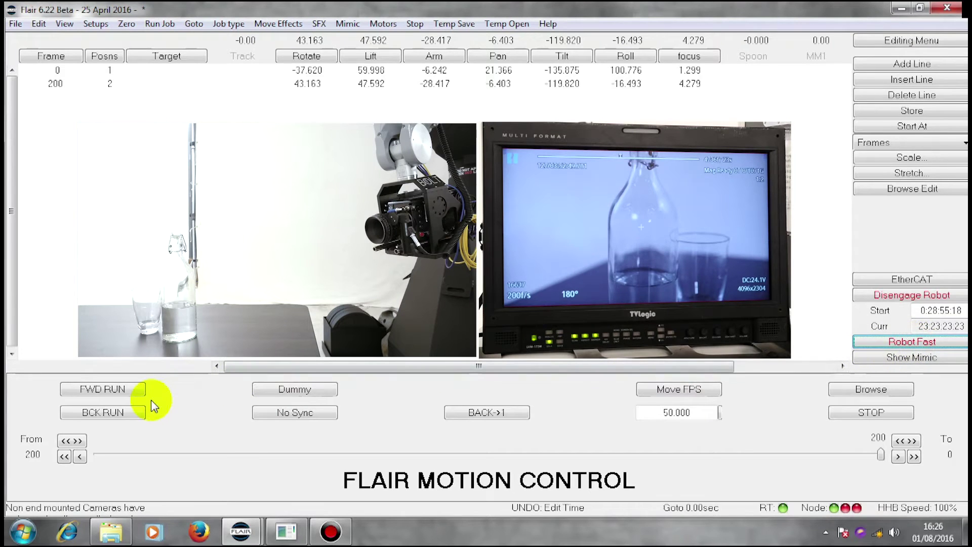
left_click(101, 414)
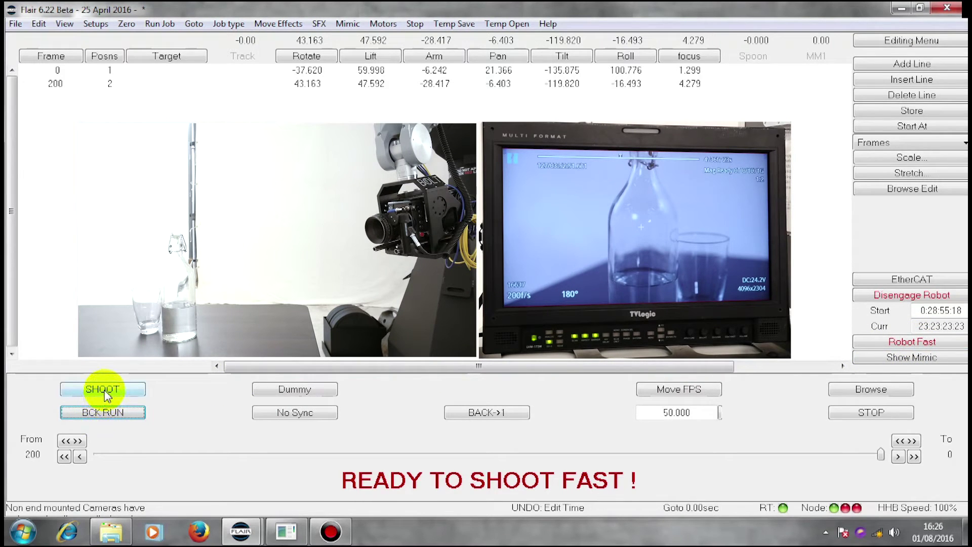
left_click(104, 390)
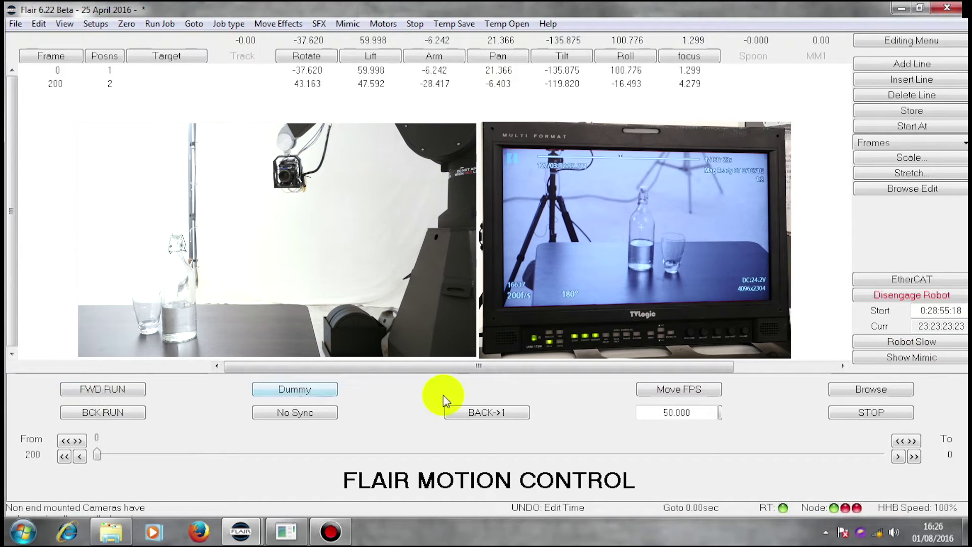
Switch to Robot Fast and shoot the move forward from frame 0 to frame 200
left_click(906, 342)
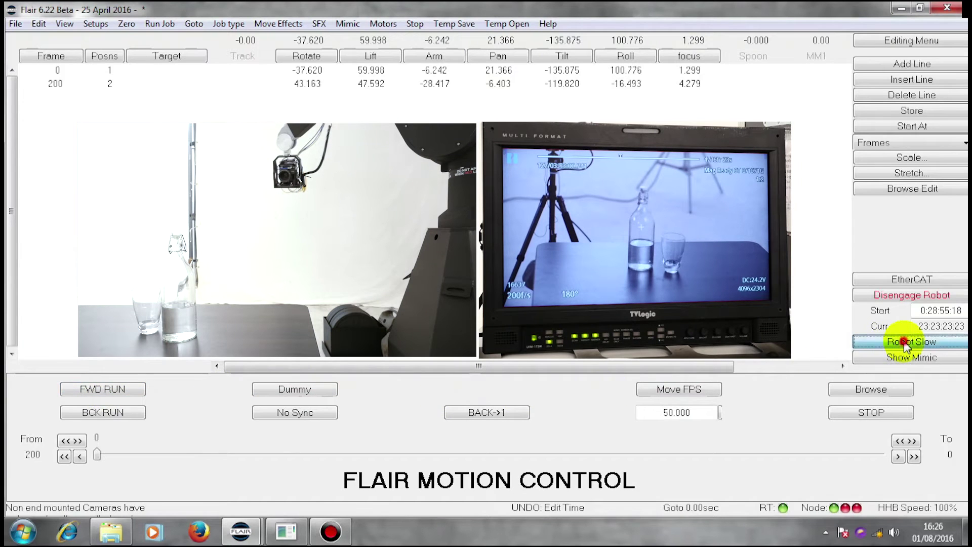
left_click(108, 389)
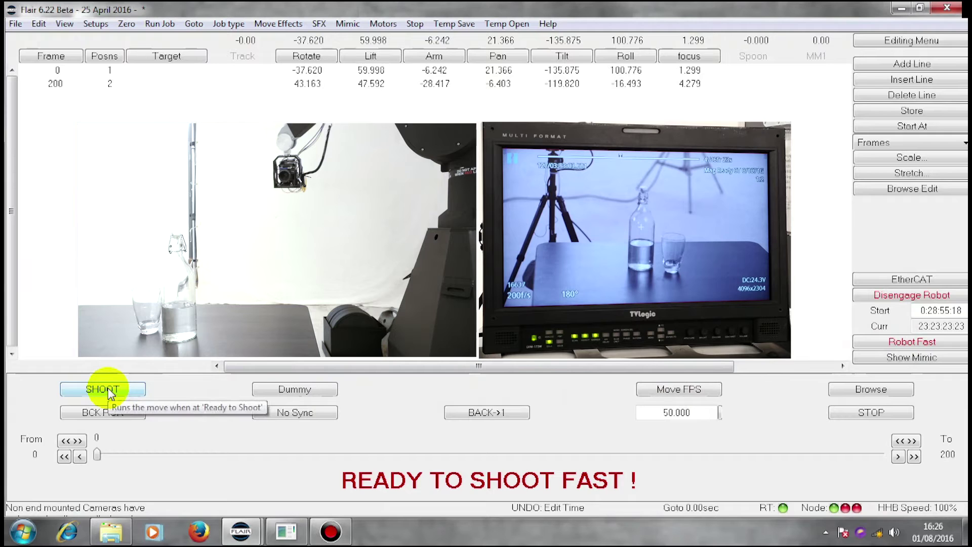
left_click(103, 389)
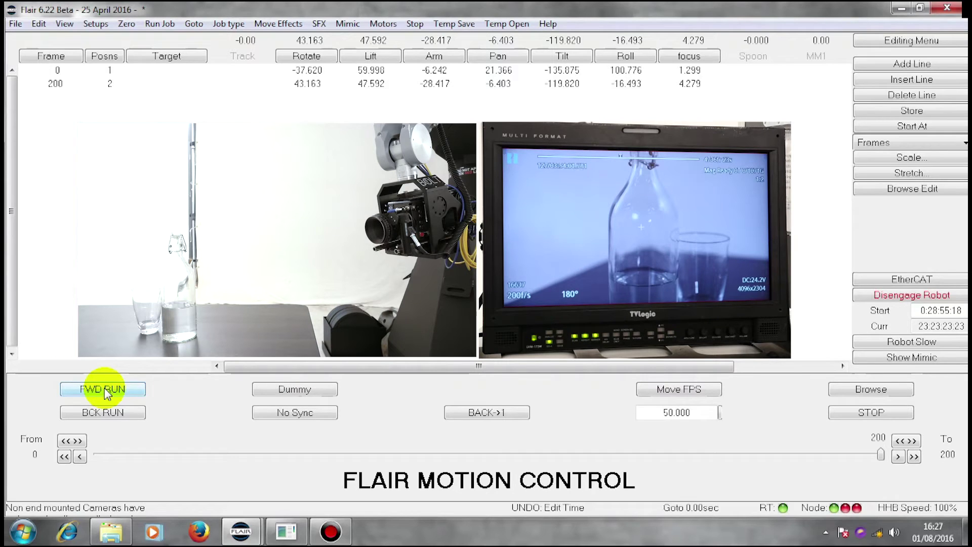
Send the robot back to frame 0 with Goto, then disengage it
left_click(193, 27)
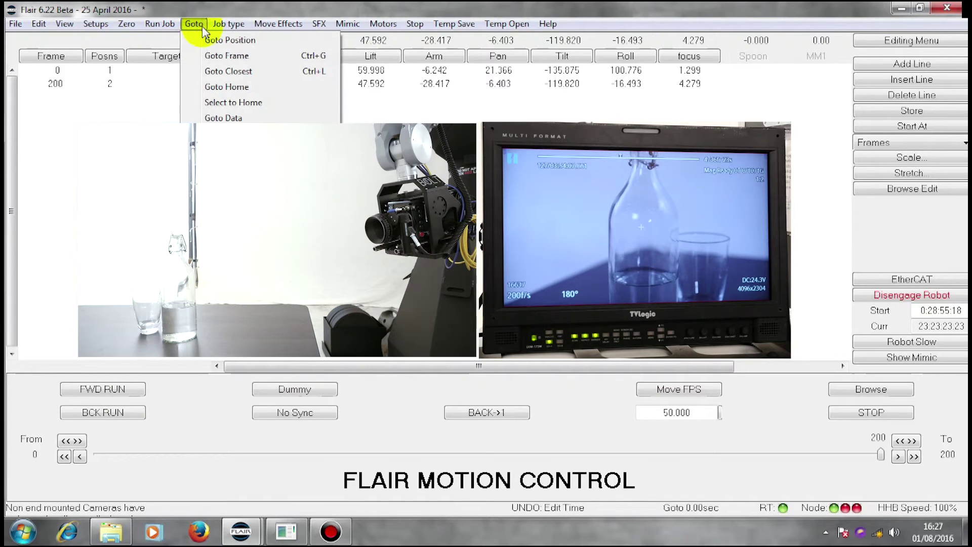
left_click(221, 42)
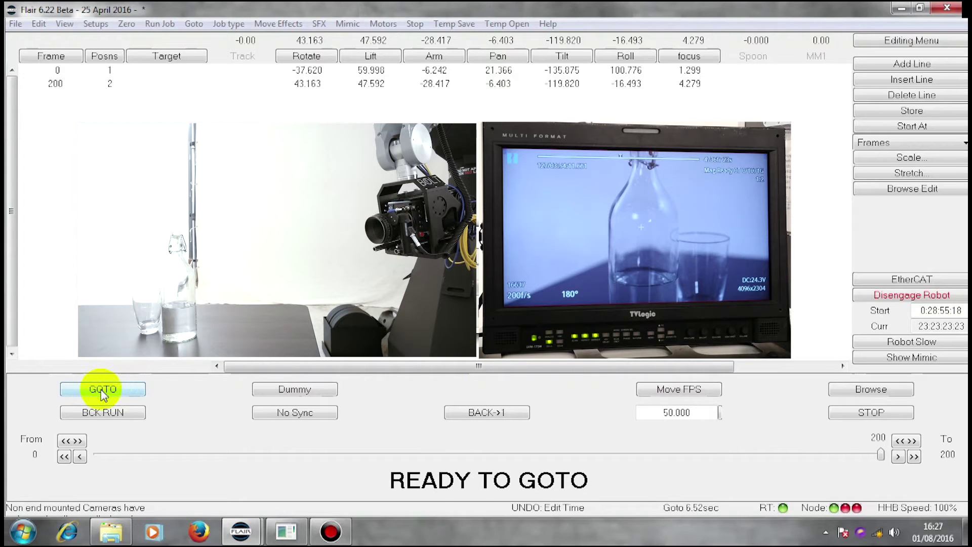
left_click(101, 389)
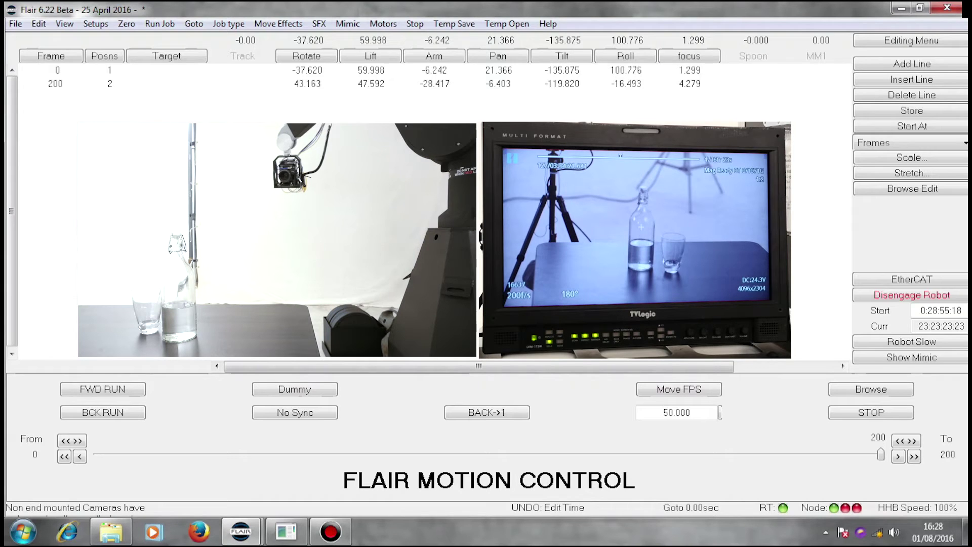
left_click(908, 299)
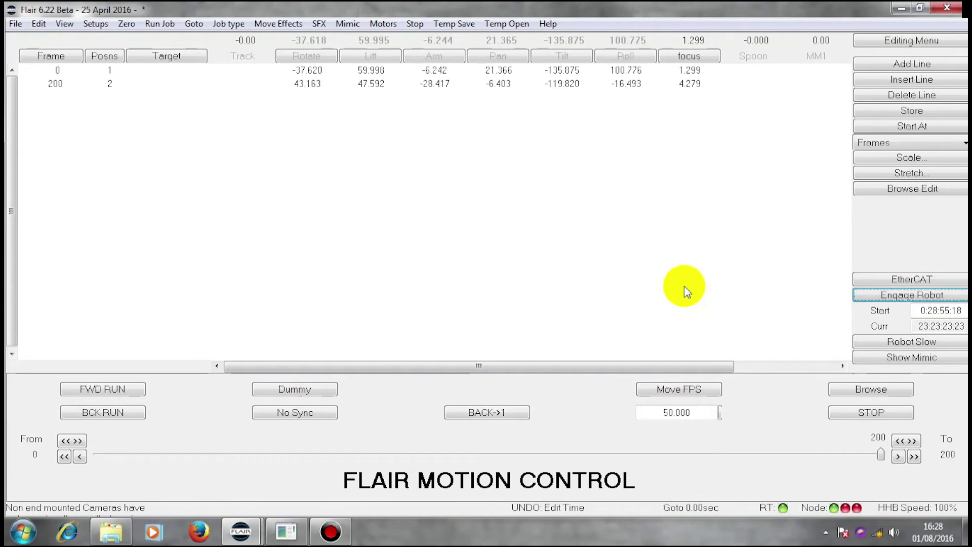
Set the target distance for frame 0 to 195
left_click(170, 74)
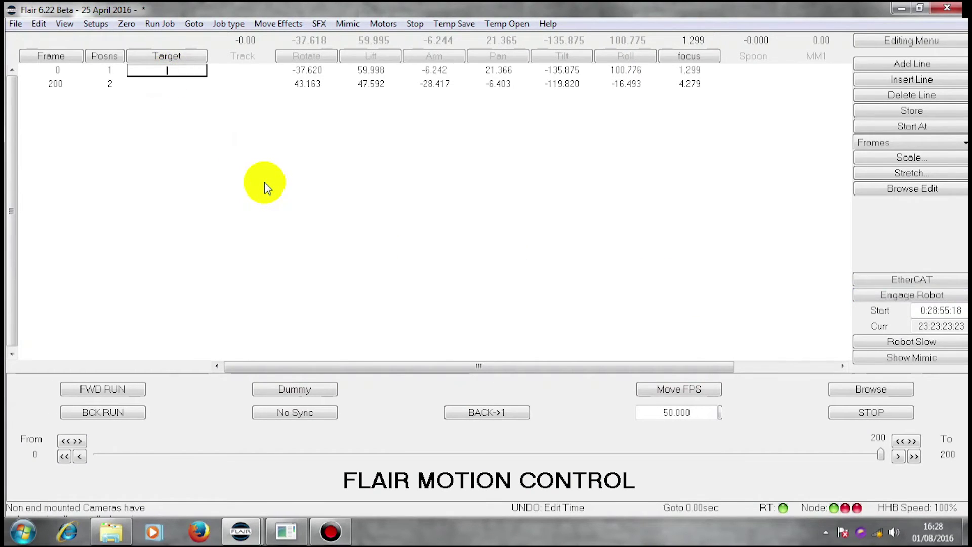
type("195")
key("Return")
Engage the robot, send it to position 2 at frame 200, then disengage it
left_click(910, 295)
left_click(193, 23)
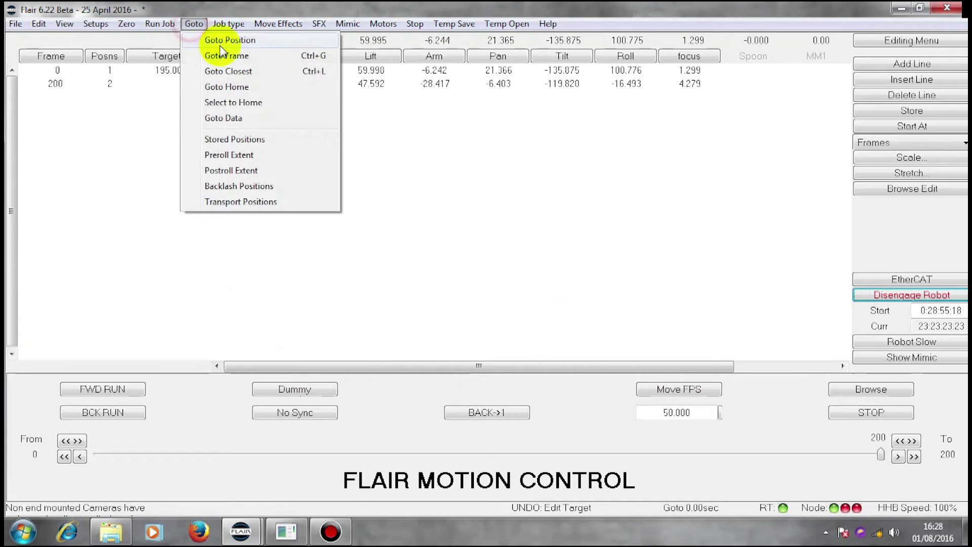
left_click(233, 40)
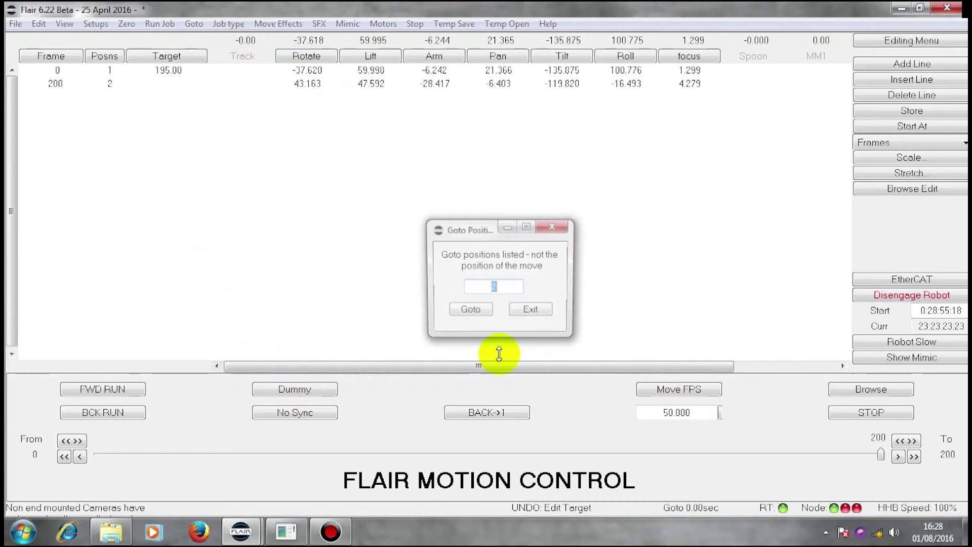
left_click(466, 311)
left_click(118, 390)
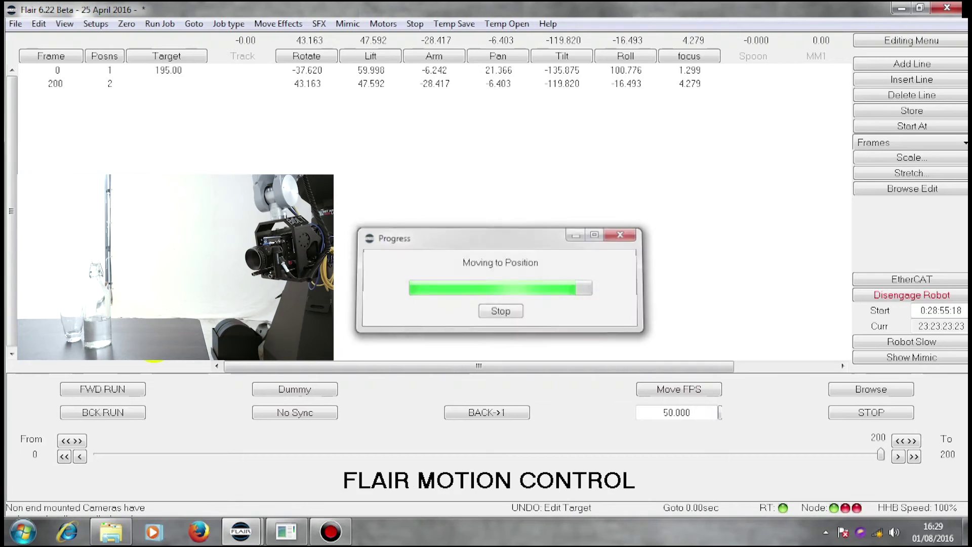
left_click(911, 295)
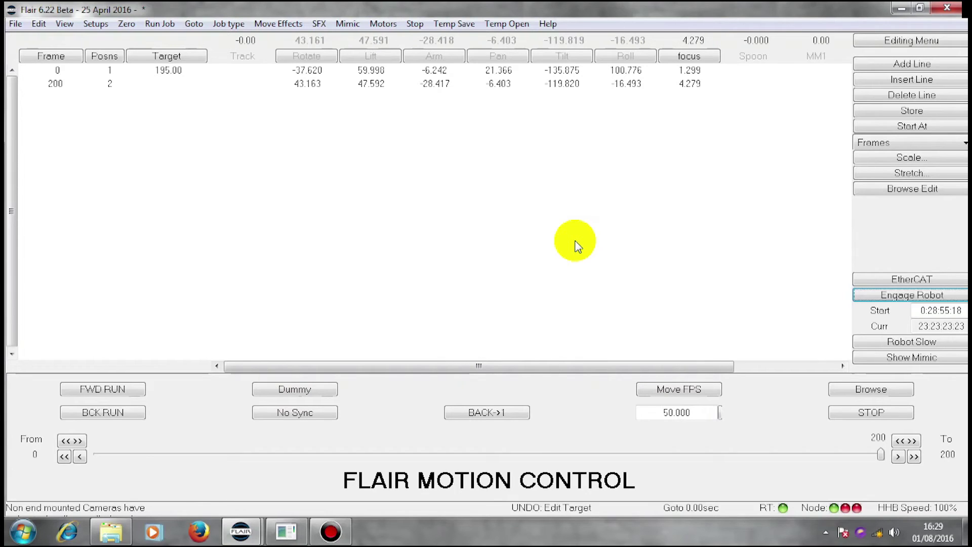
Enter 80.00 in the Target cell of the frame 200 row
left_click(111, 89)
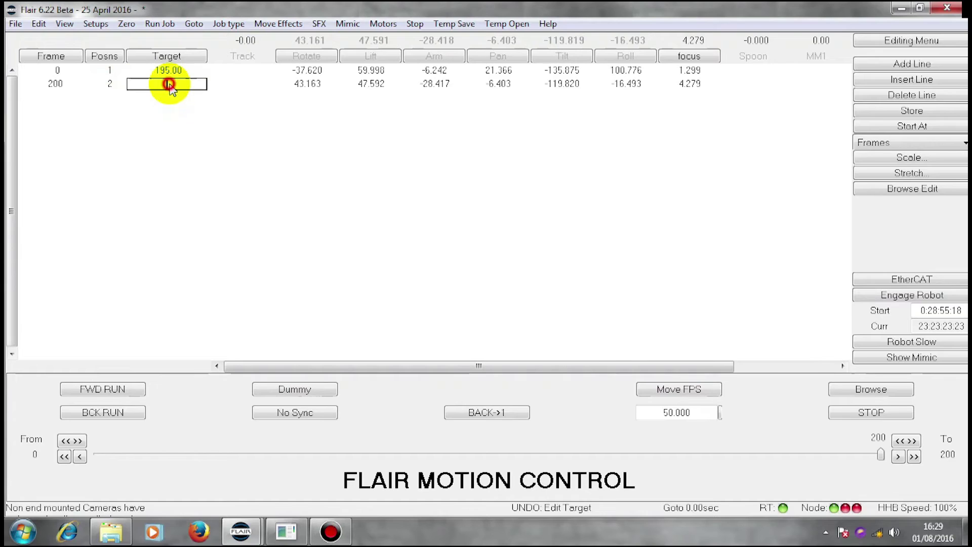
type("80.00")
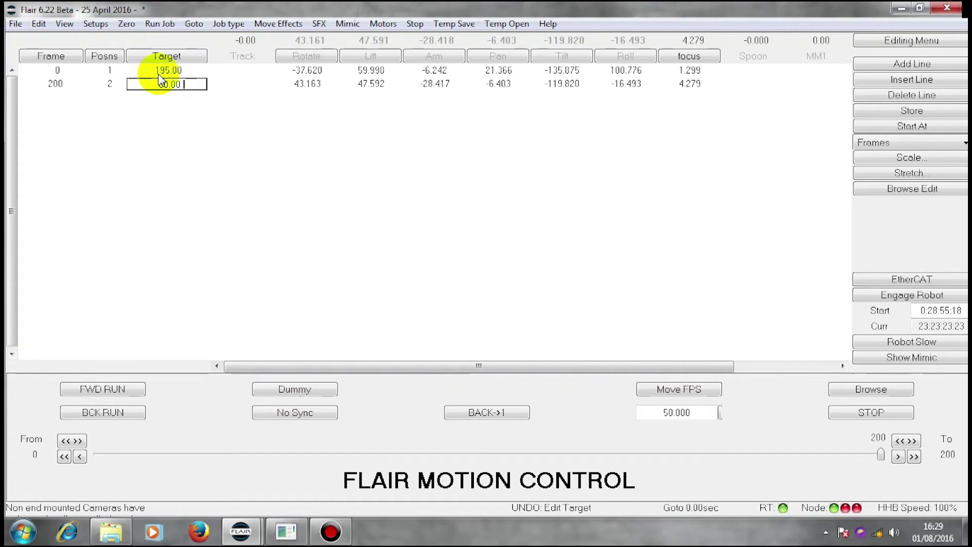
Turn Tracking on, choose Roll Level under Roll Moves, and engage the robot
left_click(910, 45)
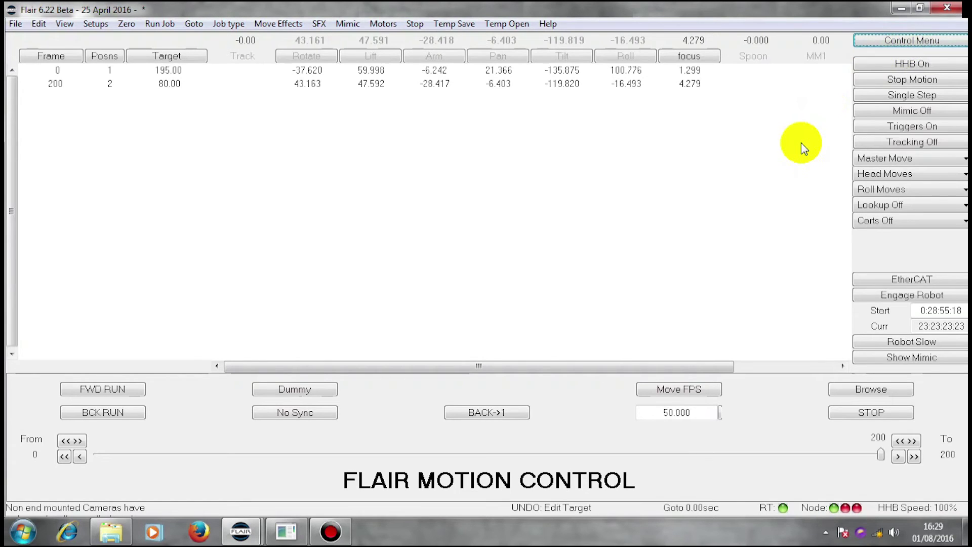
left_click(920, 143)
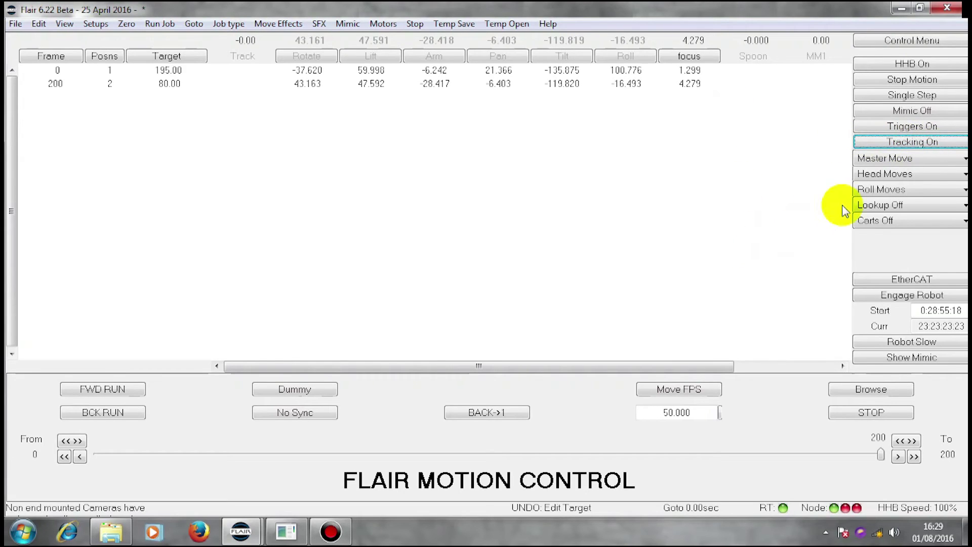
left_click(945, 192)
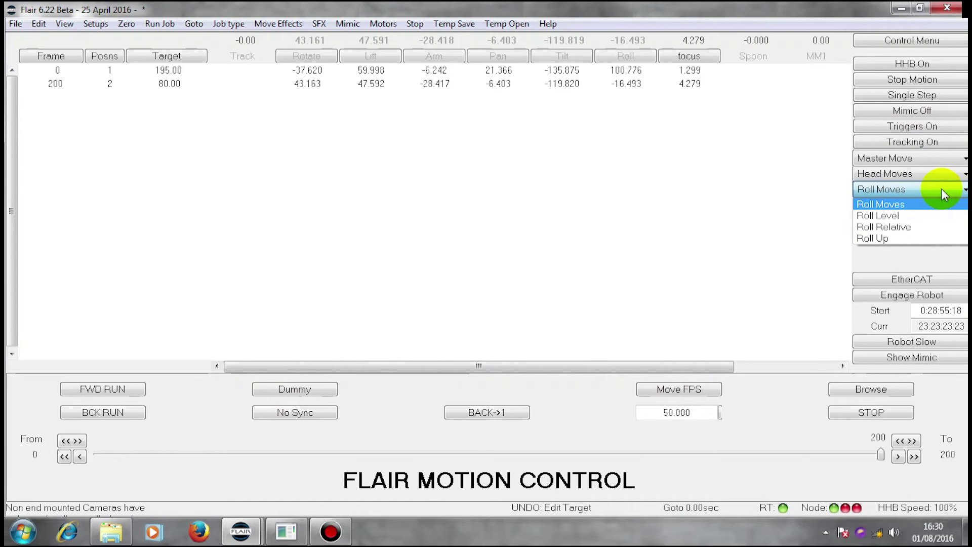
left_click(925, 216)
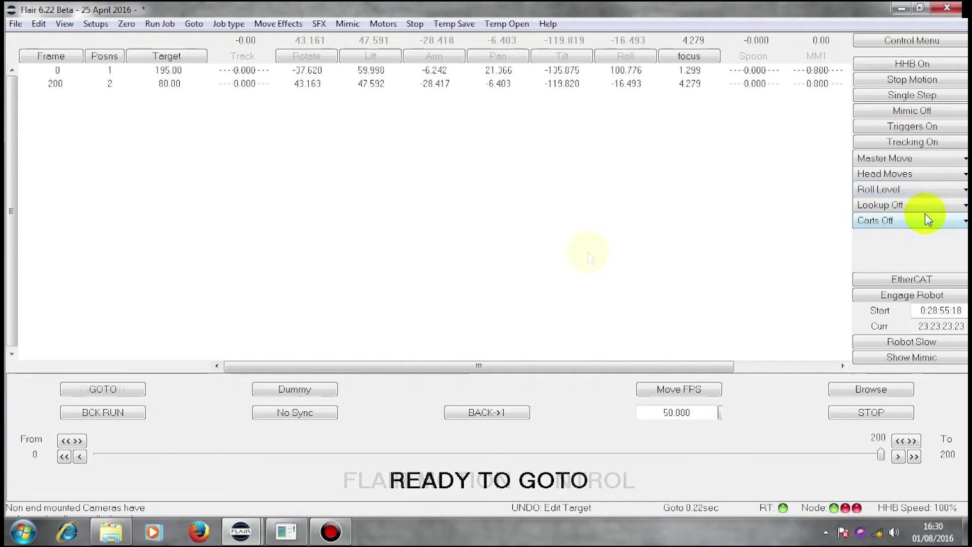
left_click(907, 296)
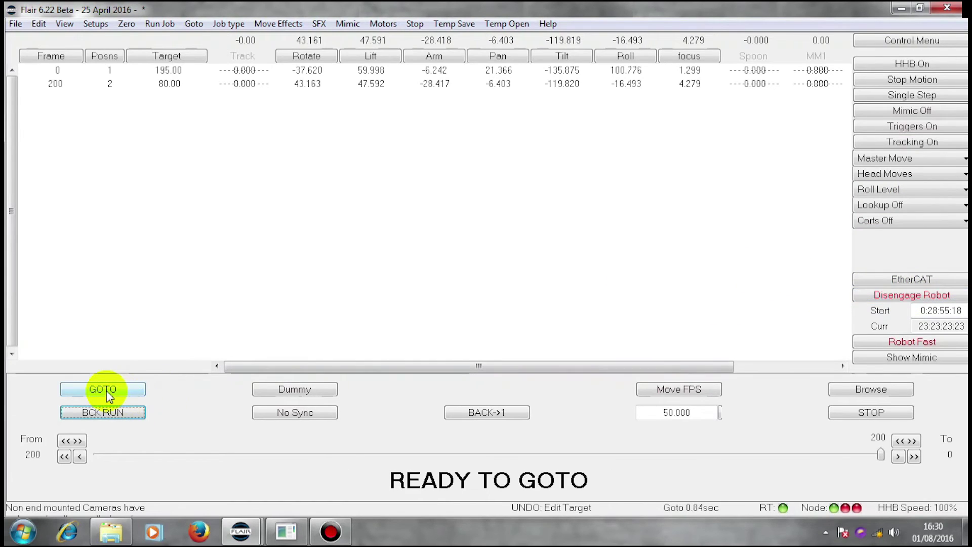
Shoot the tracked move back to frame 0, then forward to frame 200 at Robot Fast
left_click(107, 390)
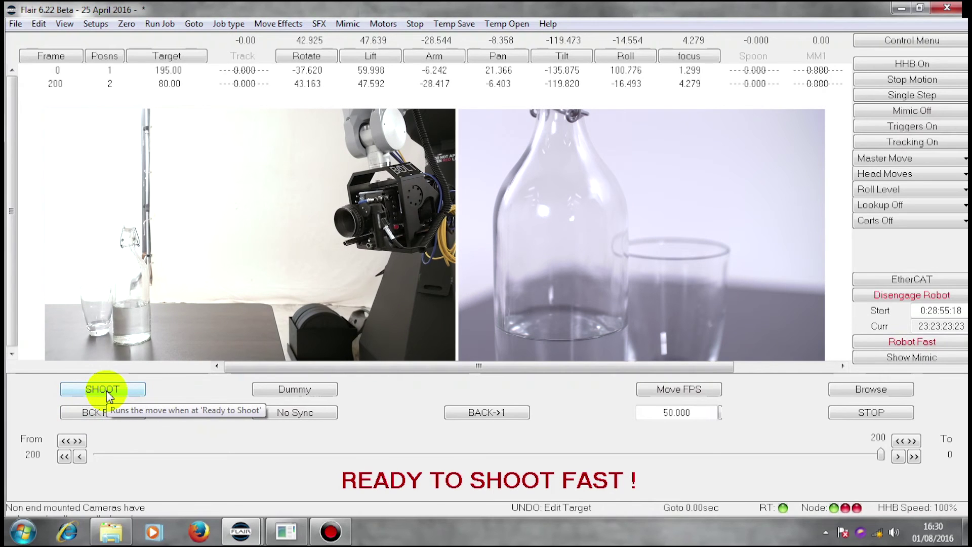
left_click(104, 389)
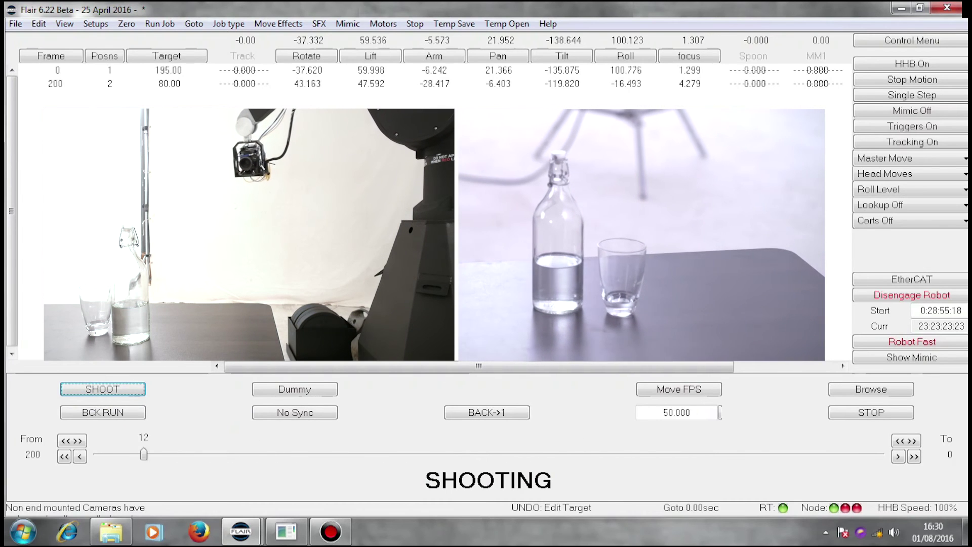
left_click(916, 344)
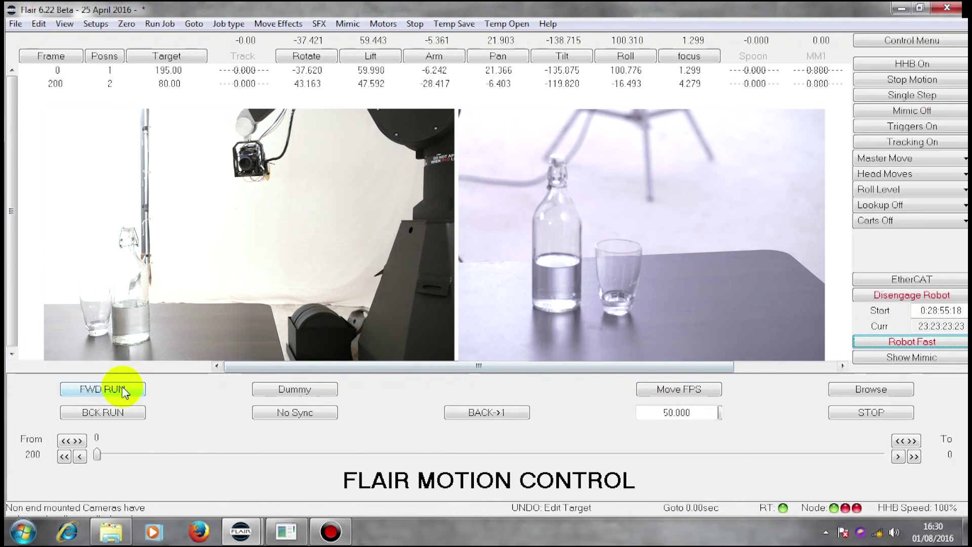
left_click(103, 390)
left_click(103, 389)
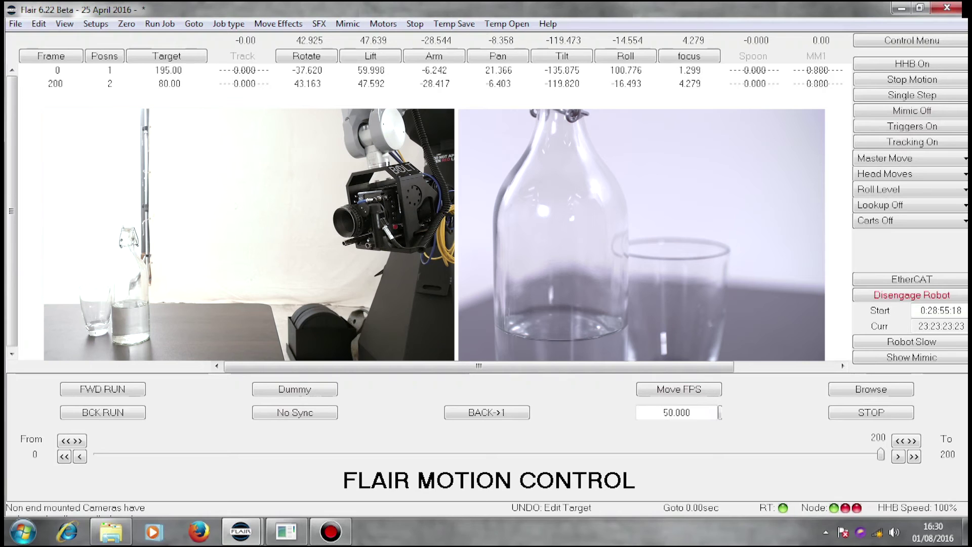
Shoot the move backward again at Robot Fast, ending near position 1 at Rotate -37.421
left_click(909, 342)
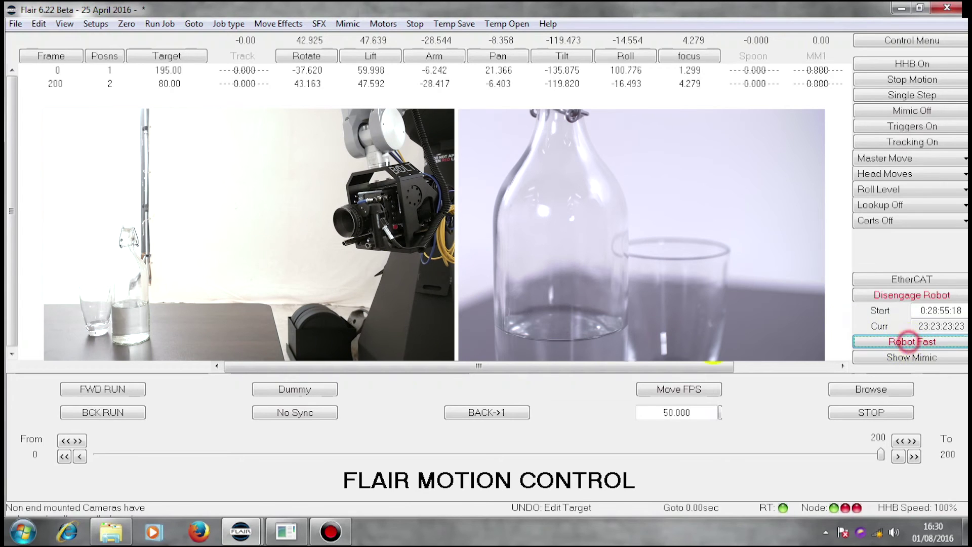
left_click(103, 412)
left_click(103, 389)
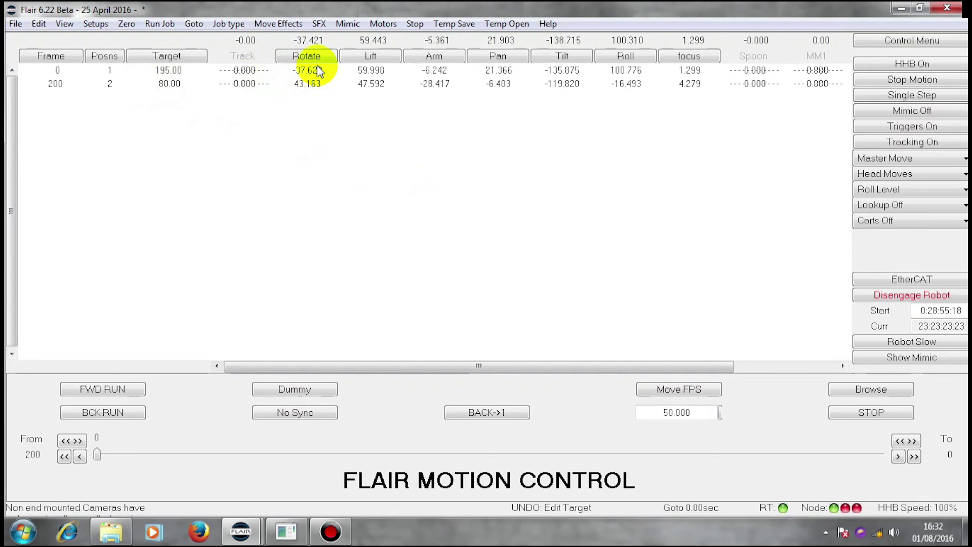
Apply and save the kinematics setup (jib length 0.825, outer arm 0.925), then close it
left_click(96, 25)
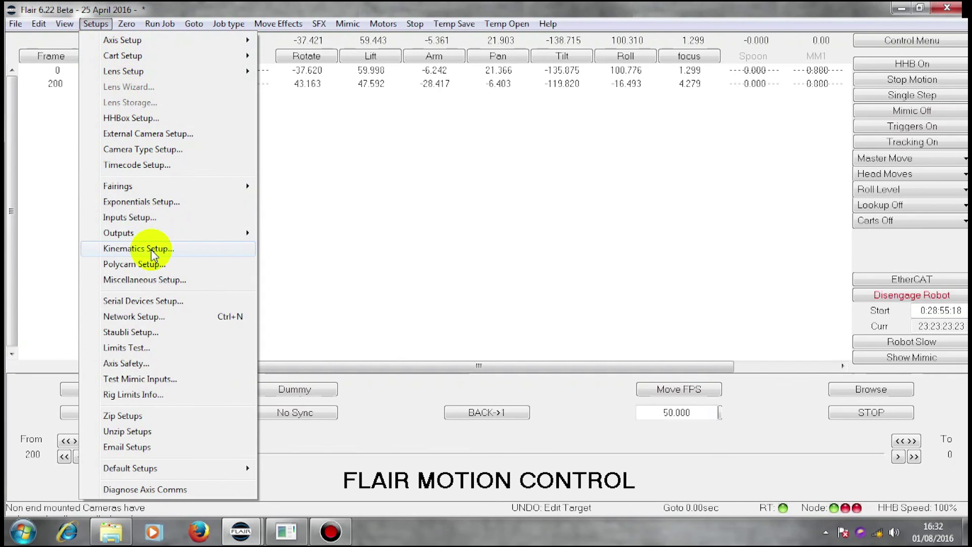
left_click(182, 251)
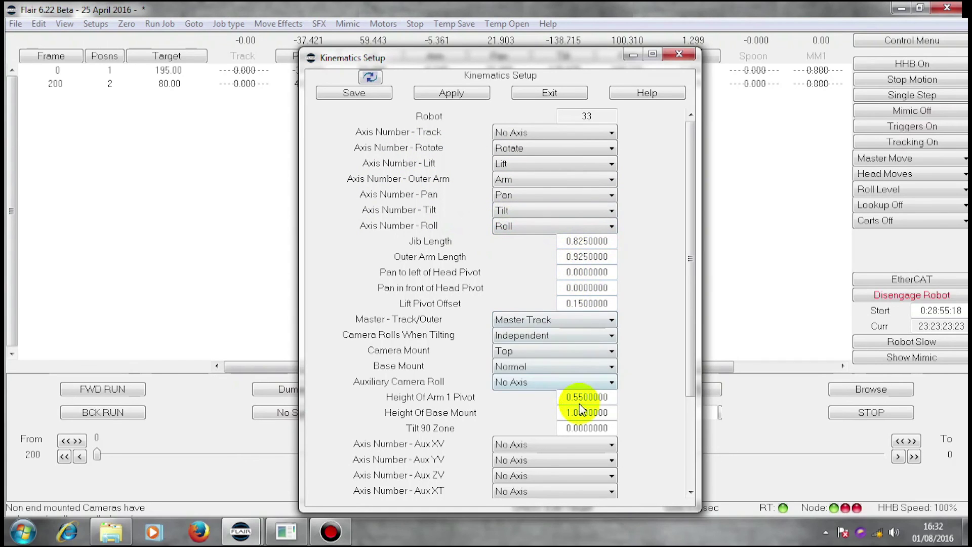
left_click(452, 92)
left_click(364, 93)
left_click(547, 93)
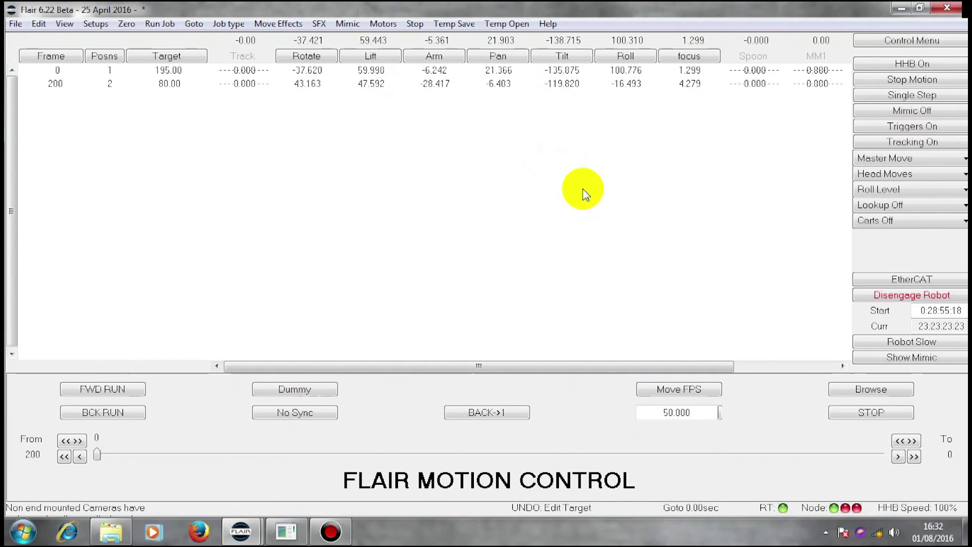